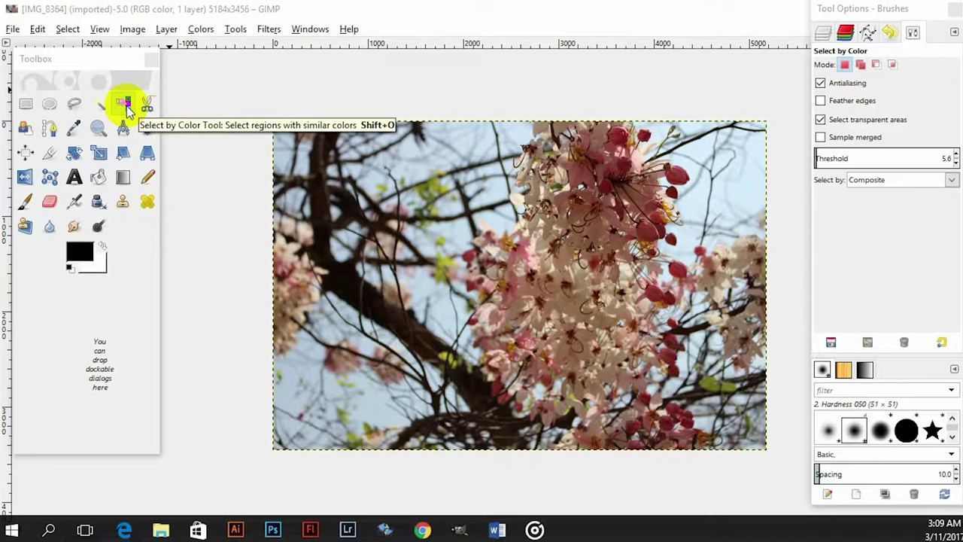
Use Select by Color with a threshold of 5.9 to select the pale petals of the blossom cluster.
{"action": "left_click", "coordinate": [126, 105]}
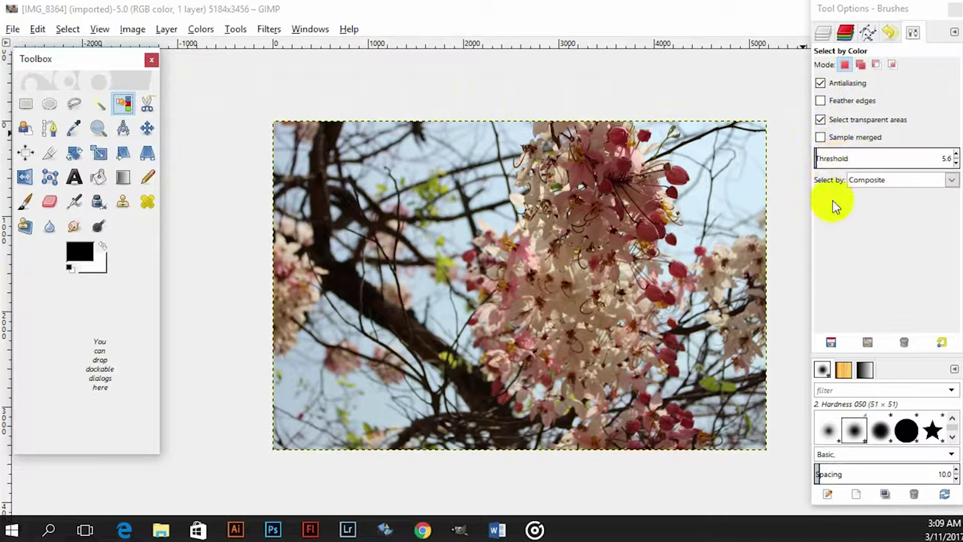
{"action": "mouse_move", "coordinate": [820, 159]}
{"action": "left_mouse_down"}
{"action": "mouse_move", "coordinate": [931, 157]}
{"action": "mouse_move", "coordinate": [831, 170]}
{"action": "left_mouse_up"}
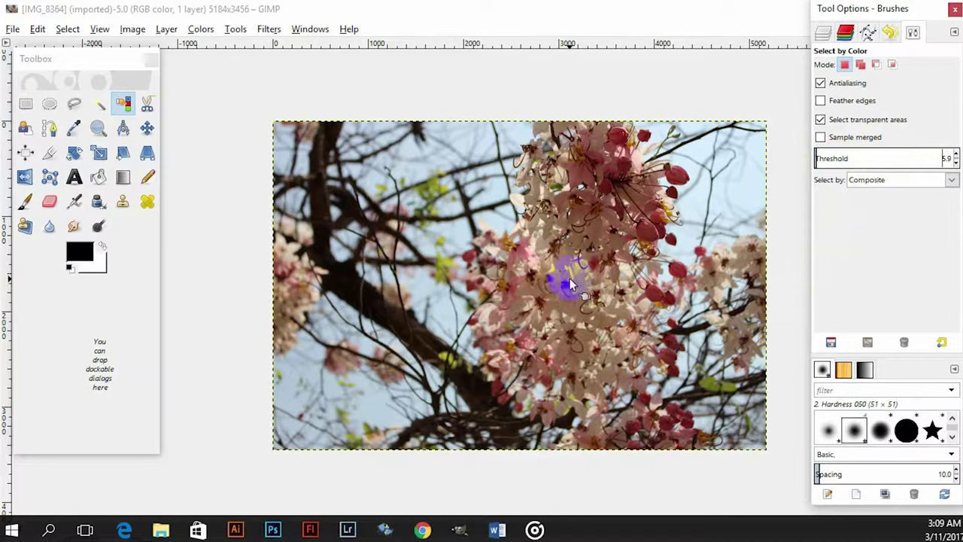
{"action": "left_click_drag", "start_coordinate": [570, 281], "coordinate": [570, 282]}
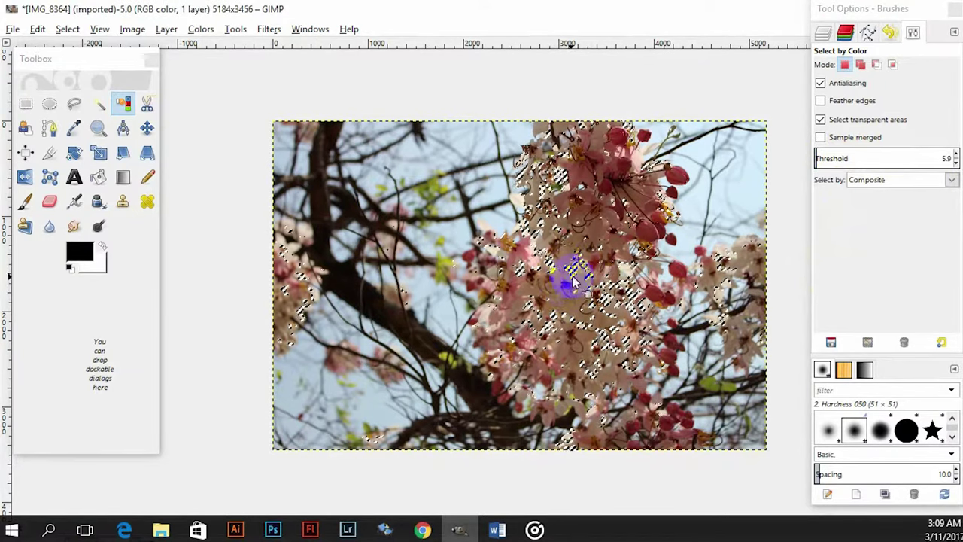
{"action": "left_click", "coordinate": [752, 209]}
{"action": "mouse_move", "coordinate": [635, 200]}
{"action": "left_mouse_down", "text": "shift"}
{"action": "mouse_move", "coordinate": [620, 206]}
{"action": "mouse_move", "coordinate": [617, 269]}
{"action": "mouse_move", "coordinate": [603, 263]}
{"action": "mouse_move", "coordinate": [580, 305]}
{"action": "mouse_move", "coordinate": [570, 290]}
{"action": "mouse_move", "coordinate": [585, 200]}
{"action": "mouse_move", "coordinate": [586, 256]}
{"action": "mouse_move", "coordinate": [585, 243]}
{"action": "left_mouse_up", "text": "shift"}
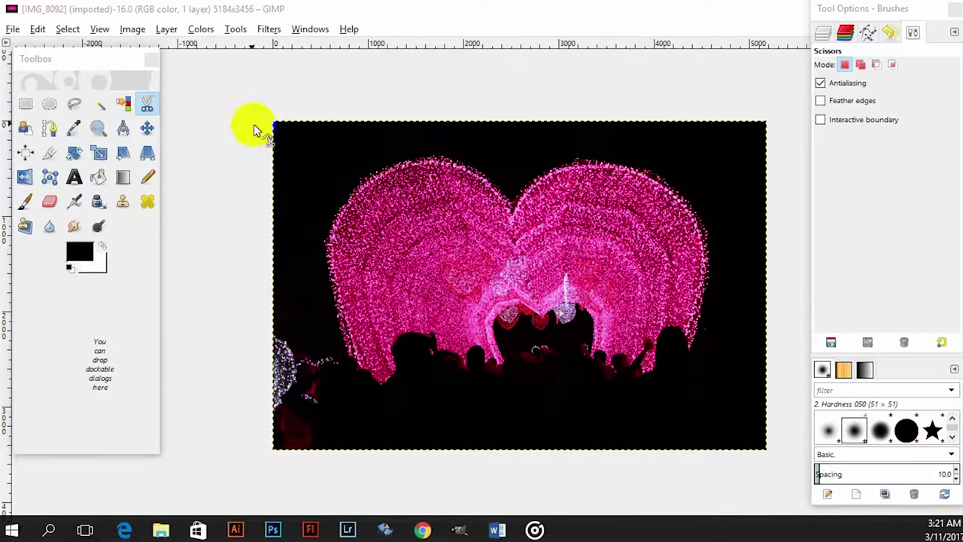
{"action": "left_click", "coordinate": [147, 107]}
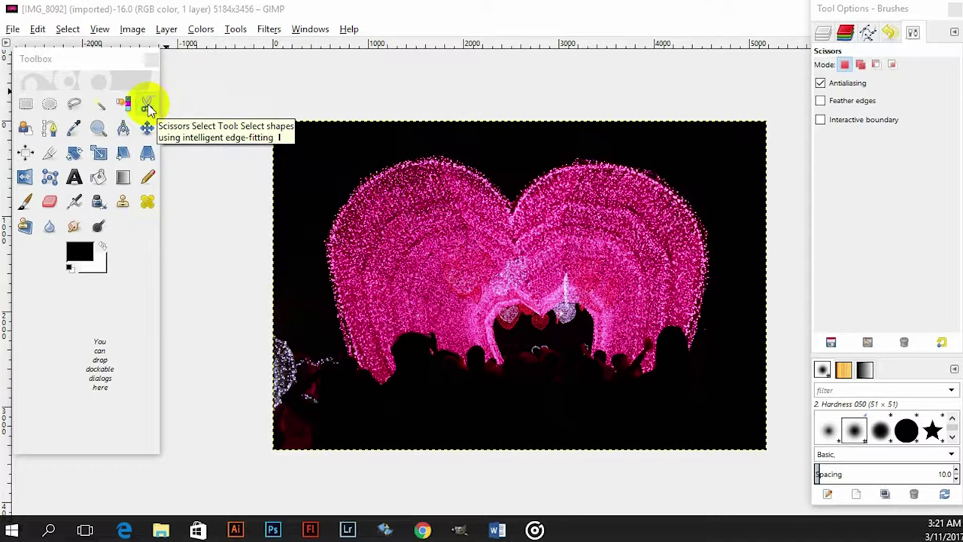
{"action": "left_click", "coordinate": [307, 173]}
{"action": "left_click", "coordinate": [340, 173]}
{"action": "left_click", "coordinate": [382, 216]}
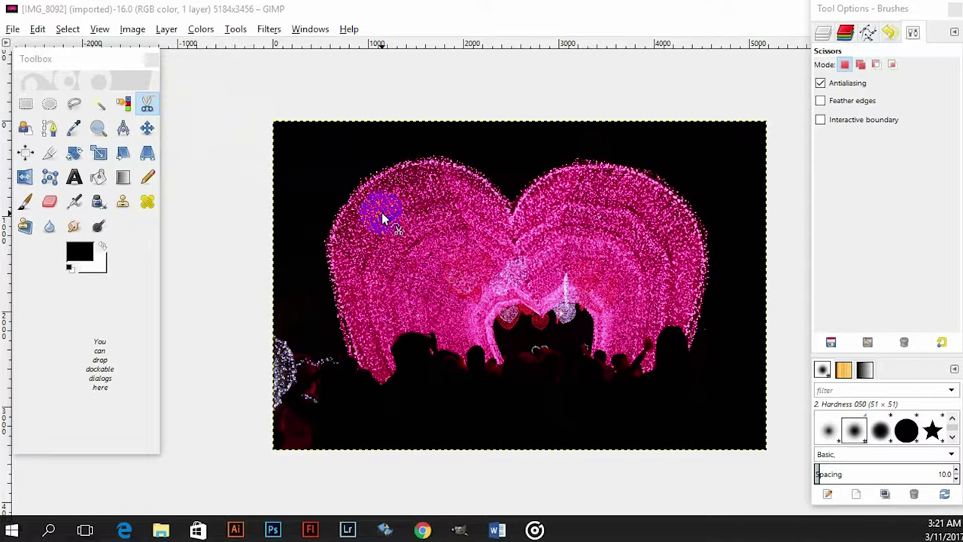
{"action": "left_click", "coordinate": [326, 142]}
{"action": "left_click", "coordinate": [288, 135]}
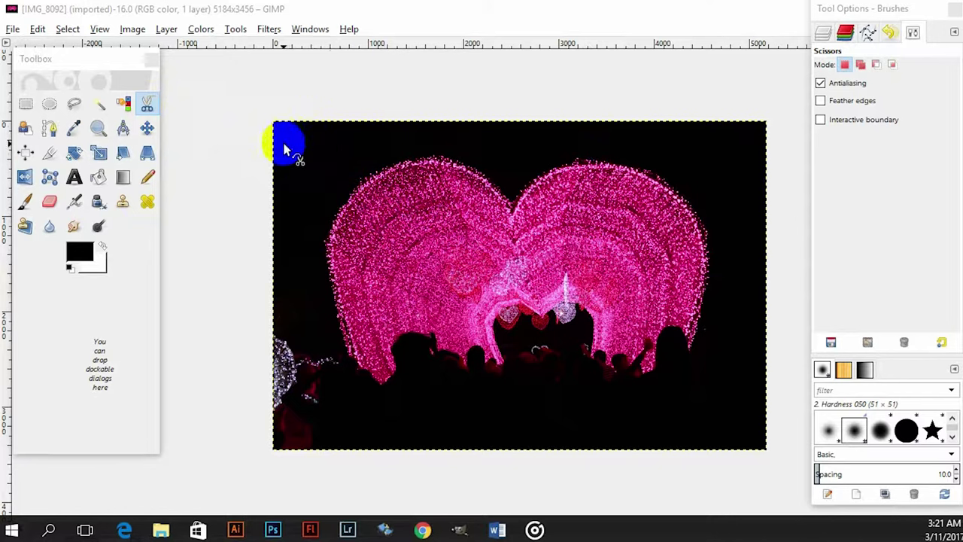
Start a Scissors Select outline at the heart's lower left edge and place points up and over its left lobe.
{"action": "left_click", "coordinate": [148, 106]}
{"action": "left_click", "coordinate": [299, 166]}
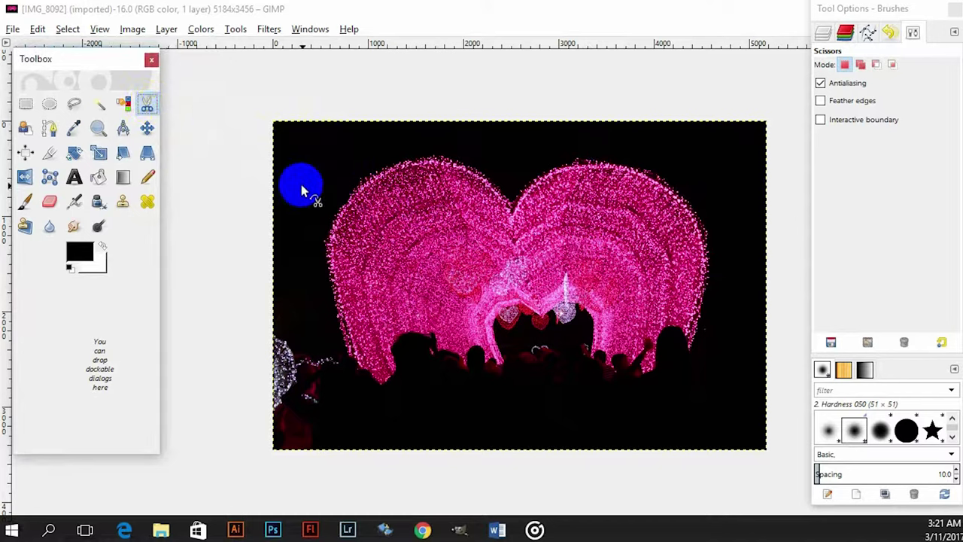
{"action": "left_click_drag", "start_coordinate": [309, 203], "coordinate": [316, 202]}
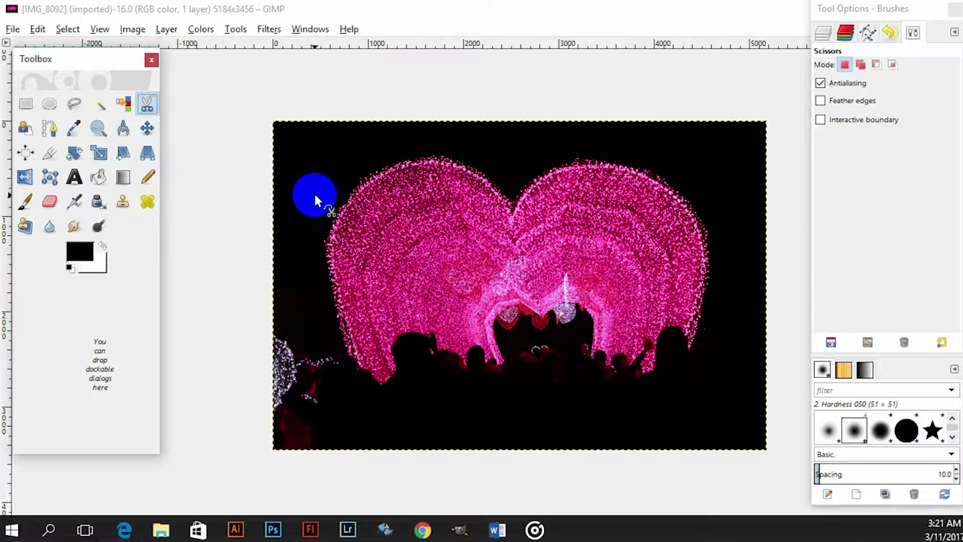
{"action": "left_click_drag", "start_coordinate": [316, 201], "coordinate": [348, 357]}
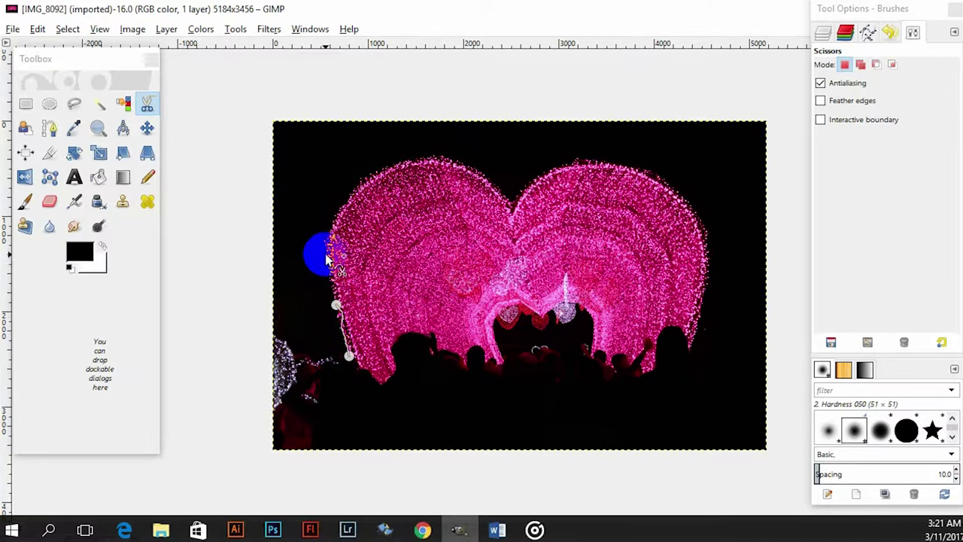
{"action": "left_click_drag", "start_coordinate": [329, 245], "coordinate": [419, 160]}
{"action": "left_click_drag", "start_coordinate": [433, 158], "coordinate": [466, 170]}
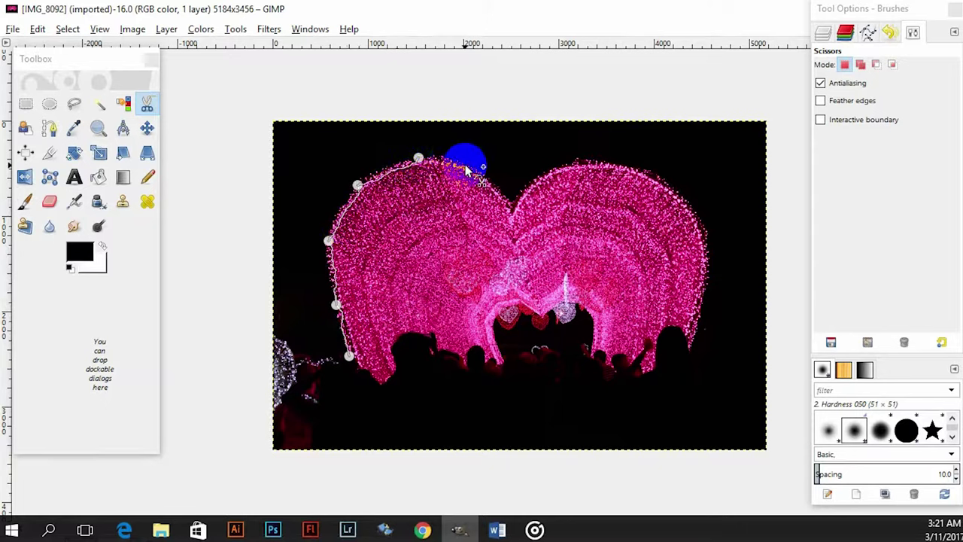
Continue the scissors outline from the heart's centre dip around the right lobe to its lower right edge.
{"action": "left_click", "coordinate": [510, 211]}
{"action": "left_click", "coordinate": [544, 176]}
{"action": "left_click", "coordinate": [604, 164]}
{"action": "left_click_drag", "start_coordinate": [680, 200], "coordinate": [679, 197]}
{"action": "left_click_drag", "start_coordinate": [691, 215], "coordinate": [706, 258]}
{"action": "left_click_drag", "start_coordinate": [706, 267], "coordinate": [700, 316]}
{"action": "left_click", "coordinate": [692, 347]}
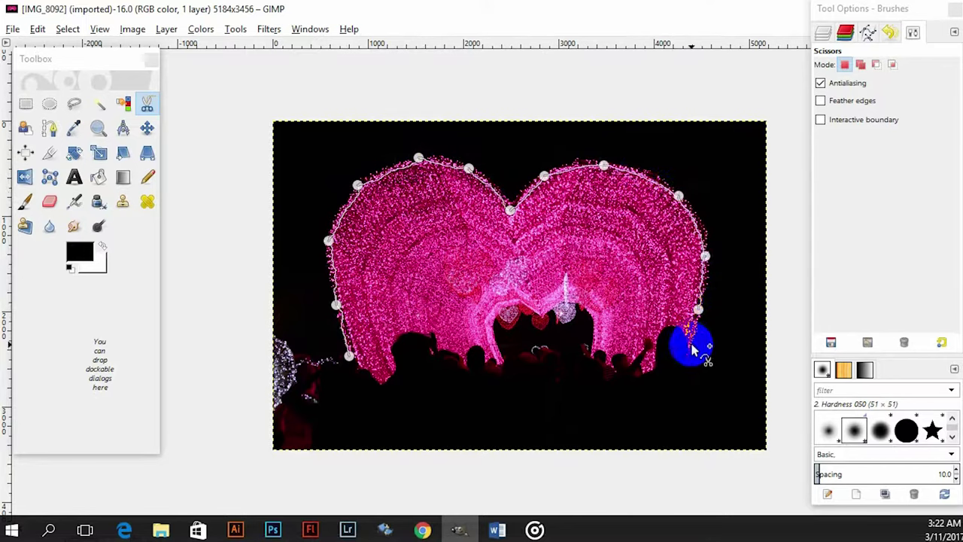
Close the outline along the crowd and inner arch at the starting point, and adjust the arch's upper left node.
{"action": "left_click", "coordinate": [646, 370]}
{"action": "left_click", "coordinate": [594, 357]}
{"action": "left_click", "coordinate": [547, 311]}
{"action": "left_click_drag", "start_coordinate": [529, 318], "coordinate": [349, 356]}
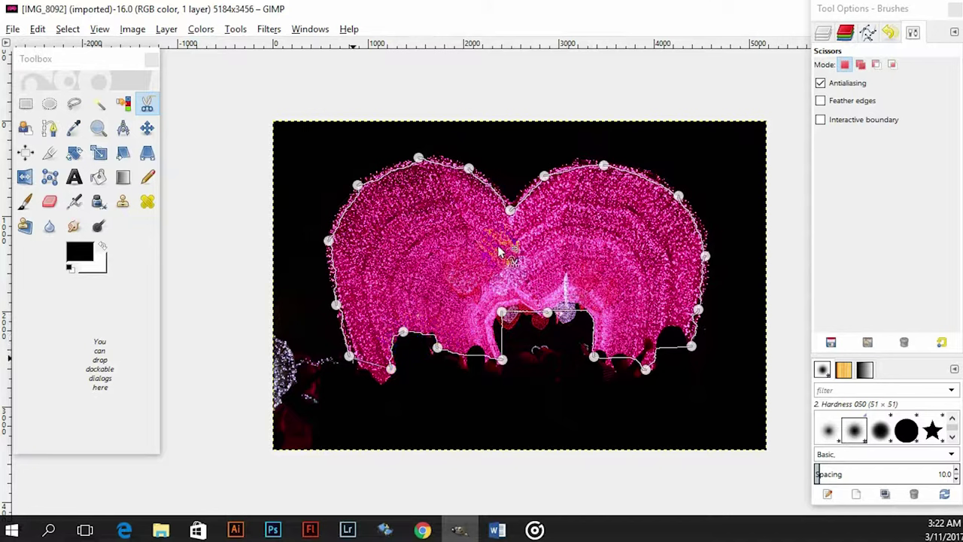
{"action": "mouse_move", "coordinate": [501, 313]}
{"action": "left_mouse_down"}
{"action": "mouse_move", "coordinate": [495, 325]}
{"action": "mouse_move", "coordinate": [505, 320]}
{"action": "mouse_move", "coordinate": [496, 311]}
{"action": "left_mouse_up"}
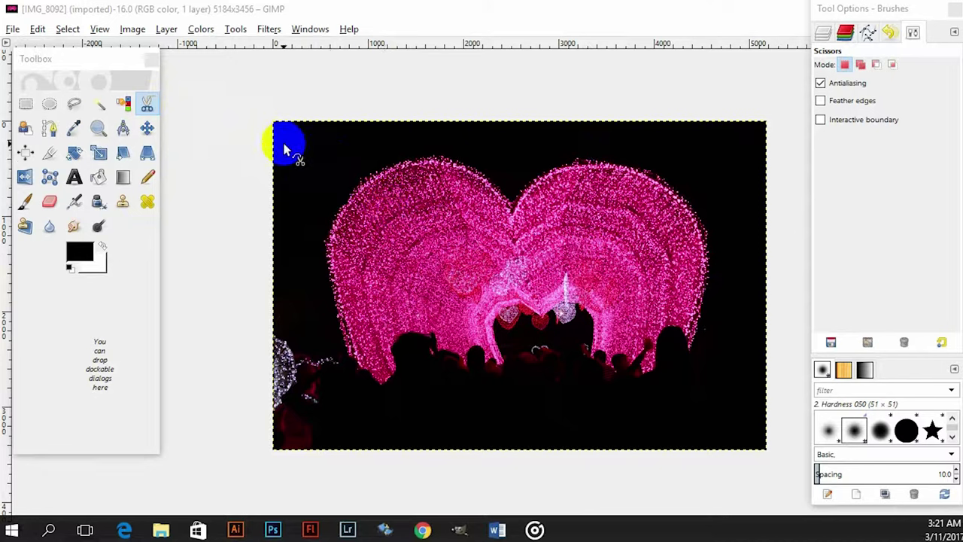
Trace the heart's left side with Scissors Select, from its lower left edge up and over the left lobe.
{"action": "left_click", "coordinate": [149, 106]}
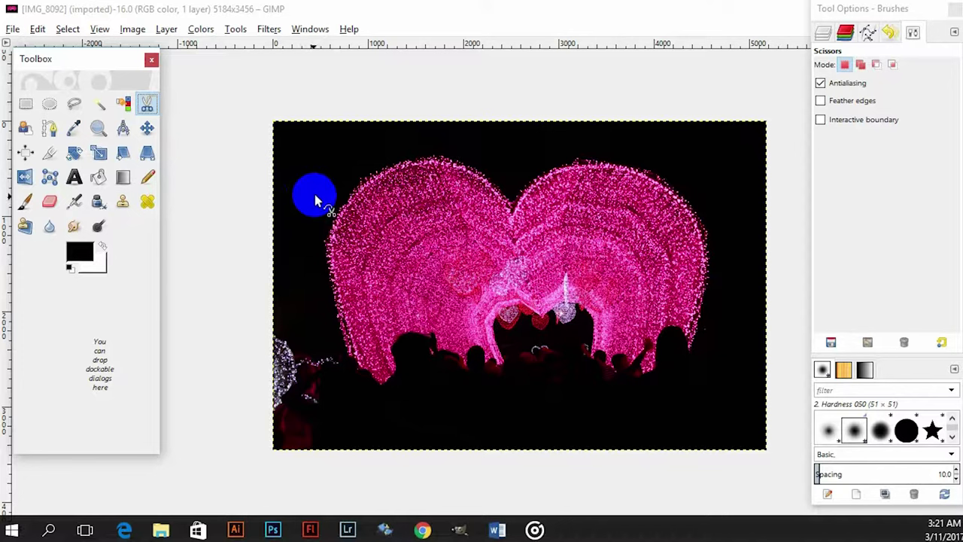
{"action": "left_click", "coordinate": [350, 360]}
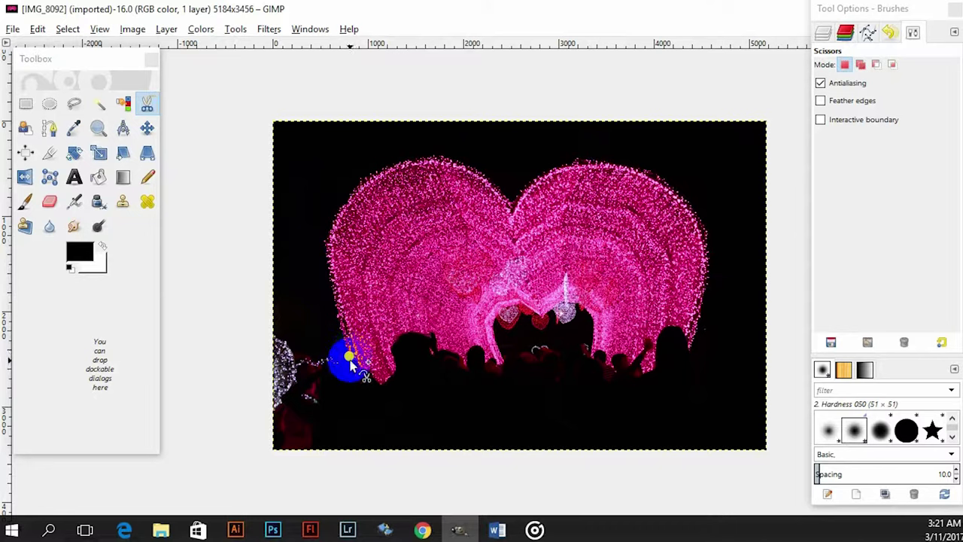
{"action": "left_click", "coordinate": [348, 358]}
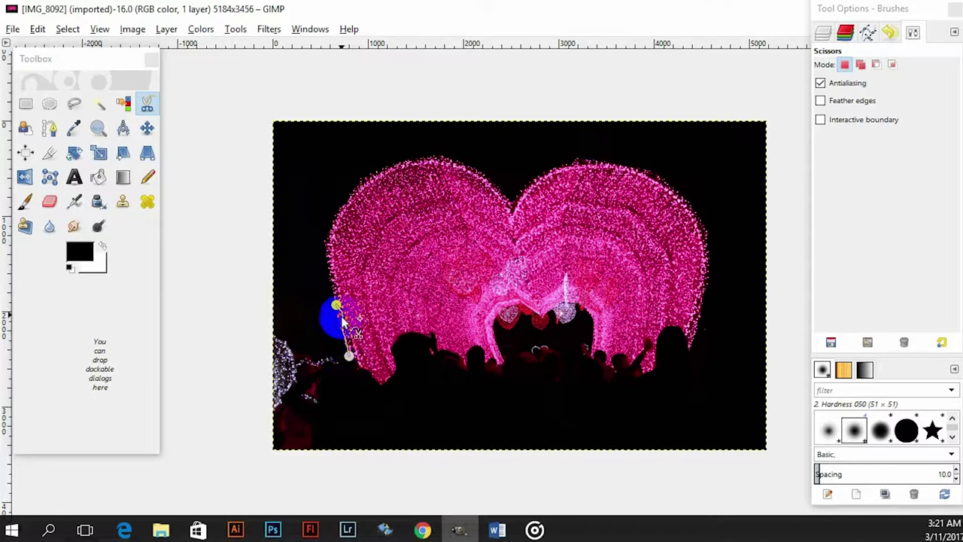
{"action": "left_click", "coordinate": [348, 356]}
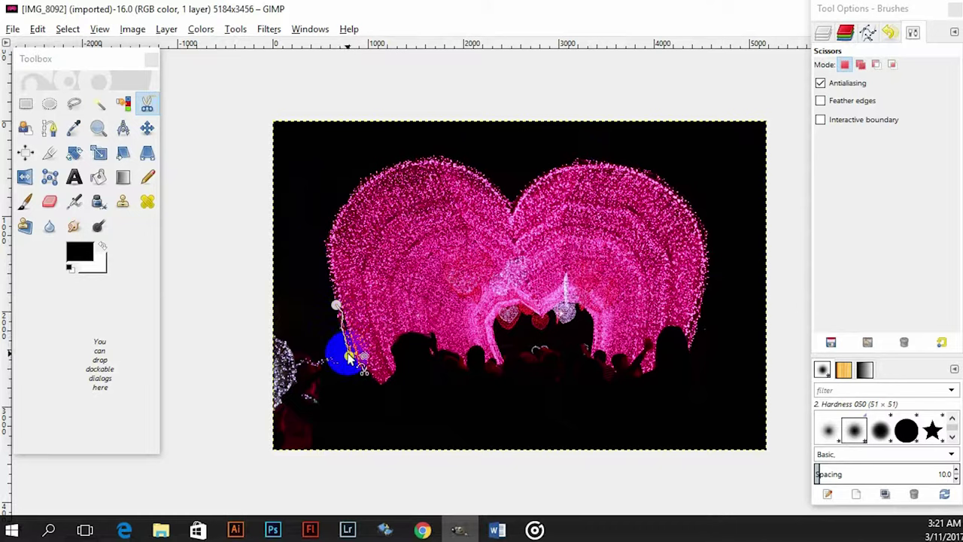
{"action": "left_click", "coordinate": [328, 241]}
{"action": "left_click", "coordinate": [358, 185]}
{"action": "left_click", "coordinate": [419, 158]}
{"action": "left_click", "coordinate": [468, 167]}
Extend the outline through the heart's centre dip and around the right lobe down to its lower right edge.
{"action": "left_click", "coordinate": [511, 210]}
{"action": "left_click", "coordinate": [543, 176]}
{"action": "left_click", "coordinate": [604, 165]}
{"action": "left_click", "coordinate": [679, 196]}
{"action": "left_click", "coordinate": [705, 256]}
{"action": "left_click", "coordinate": [699, 310]}
{"action": "left_click", "coordinate": [691, 347]}
Trace the heart's lower edge along the crowd and inner arch, closing the outline at its first point.
{"action": "left_click", "coordinate": [646, 369]}
{"action": "left_click", "coordinate": [594, 357]}
{"action": "left_click", "coordinate": [546, 312]}
{"action": "left_click", "coordinate": [502, 312]}
{"action": "left_click", "coordinate": [502, 359]}
{"action": "left_click", "coordinate": [437, 347]}
{"action": "left_click", "coordinate": [404, 332]}
{"action": "left_click", "coordinate": [391, 368]}
{"action": "left_click", "coordinate": [349, 356]}
Reposition the outline nodes at the inner arch's upper left corner and the heart's lower left edge.
{"action": "left_click", "coordinate": [497, 315]}
{"action": "mouse_move", "coordinate": [500, 312]}
{"action": "left_mouse_down"}
{"action": "mouse_move", "coordinate": [489, 322]}
{"action": "mouse_move", "coordinate": [508, 316]}
{"action": "mouse_move", "coordinate": [497, 310]}
{"action": "left_mouse_up"}
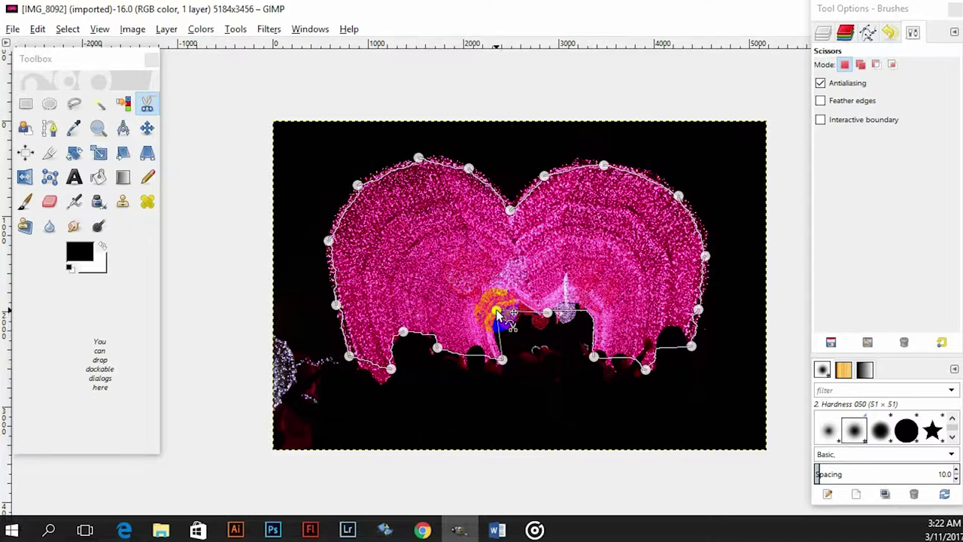
{"action": "left_click", "coordinate": [353, 356]}
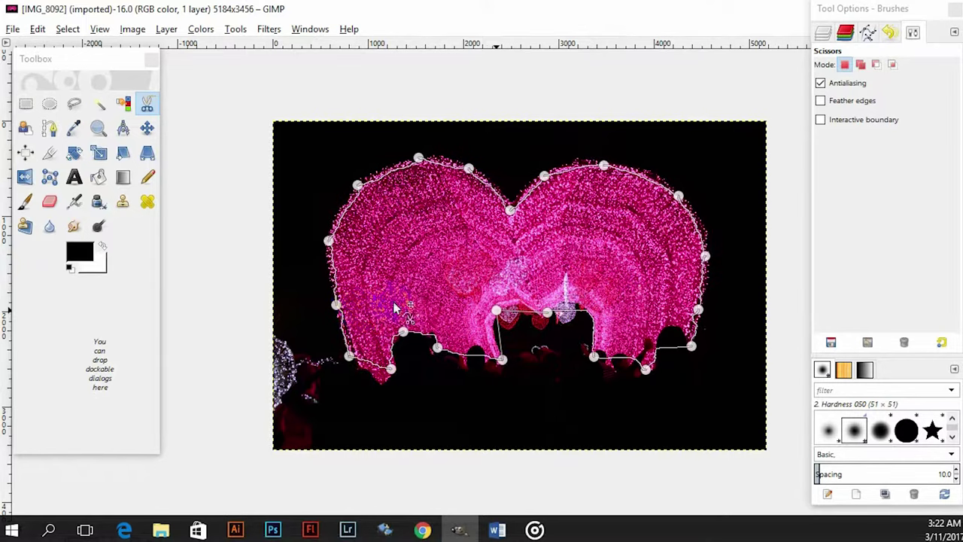
{"action": "left_click", "coordinate": [350, 359]}
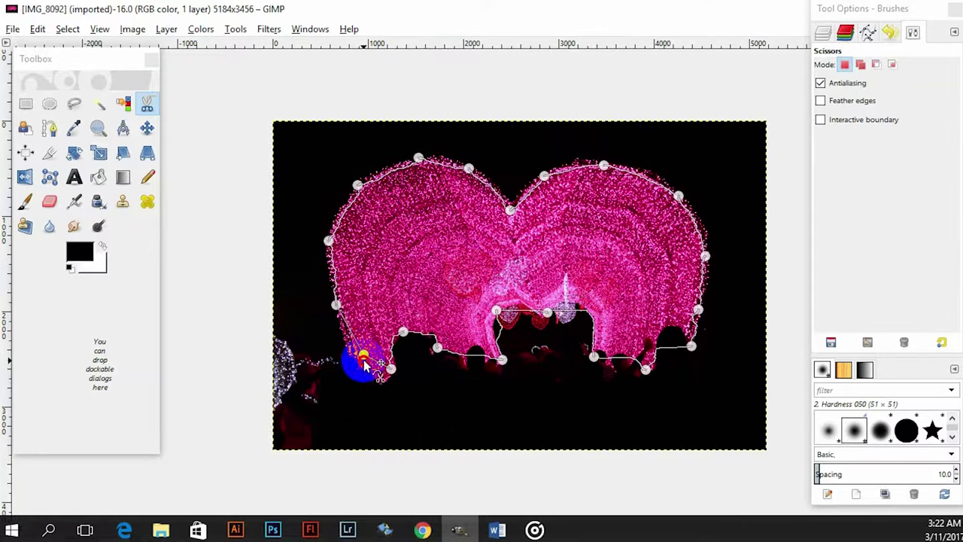
{"action": "left_click", "coordinate": [355, 365]}
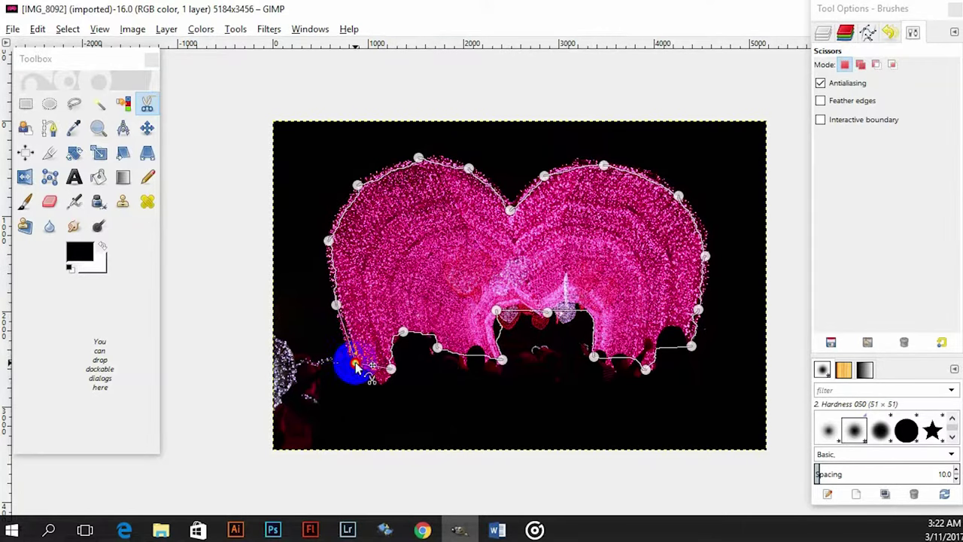
Move the outline node on the left lobe's upper right curve to follow the heart's edge more closely.
{"action": "left_click", "coordinate": [486, 183]}
{"action": "left_click_drag", "start_coordinate": [486, 186], "coordinate": [472, 166]}
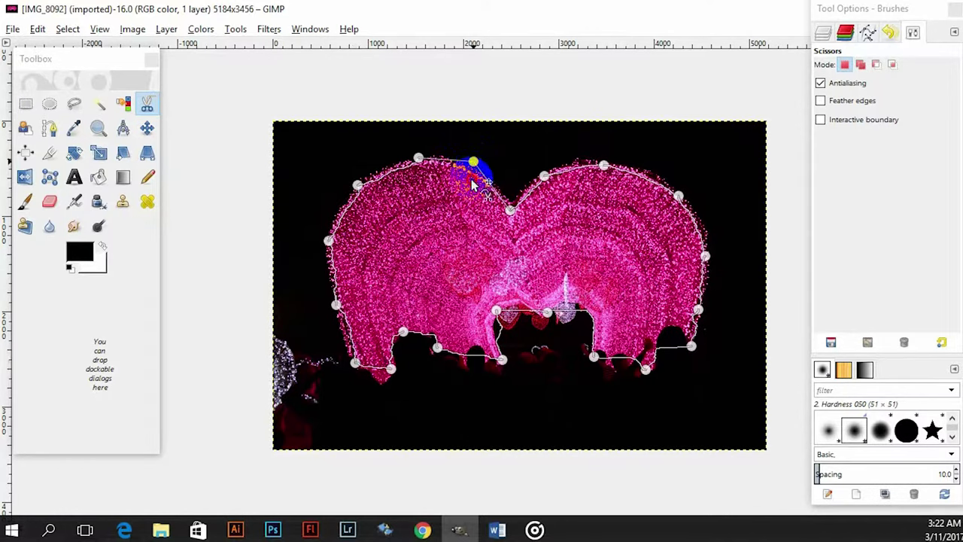
{"action": "left_click", "coordinate": [474, 179]}
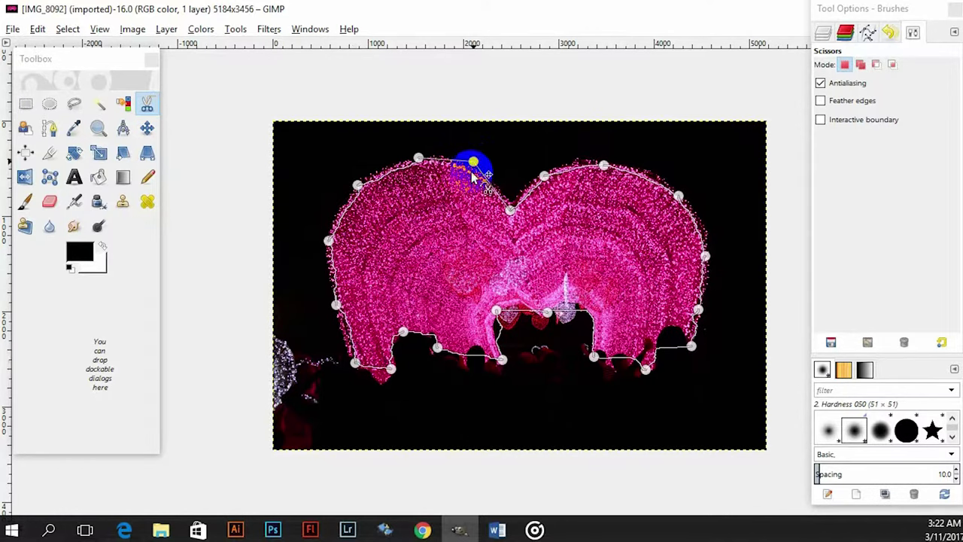
{"action": "left_click", "coordinate": [472, 166]}
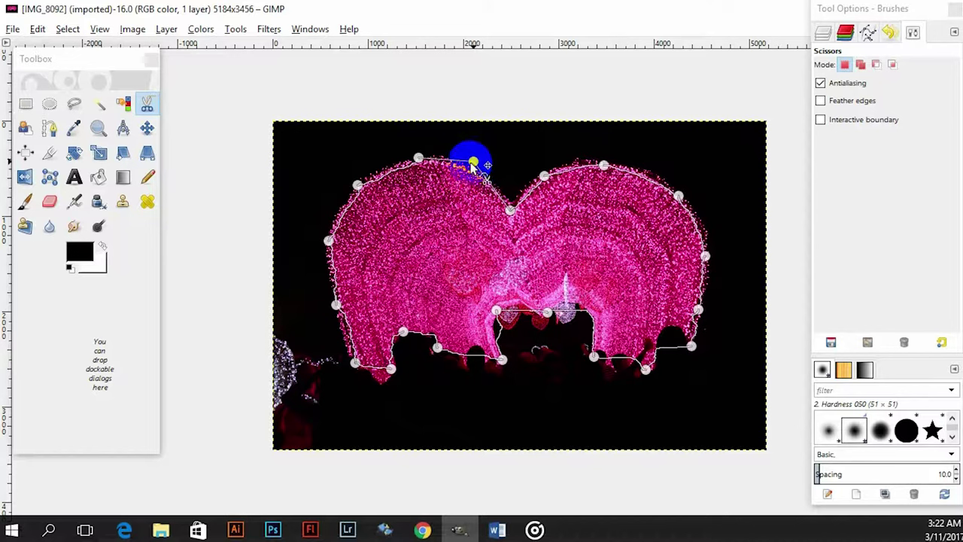
{"action": "left_click_drag", "start_coordinate": [473, 162], "coordinate": [474, 176]}
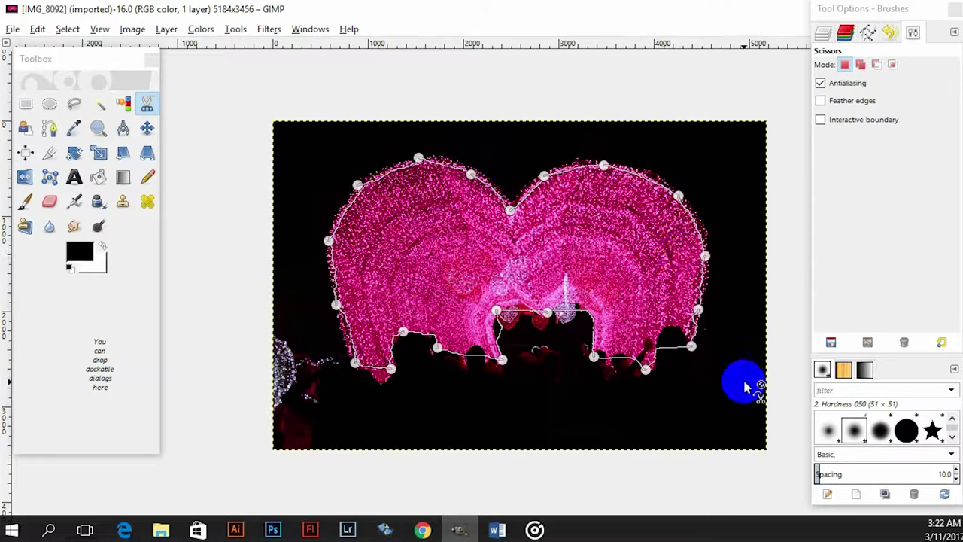
Adjust the node on the right lobe's outer shoulder and convert the closed scissors outline into a selection.
{"action": "left_click", "coordinate": [680, 198]}
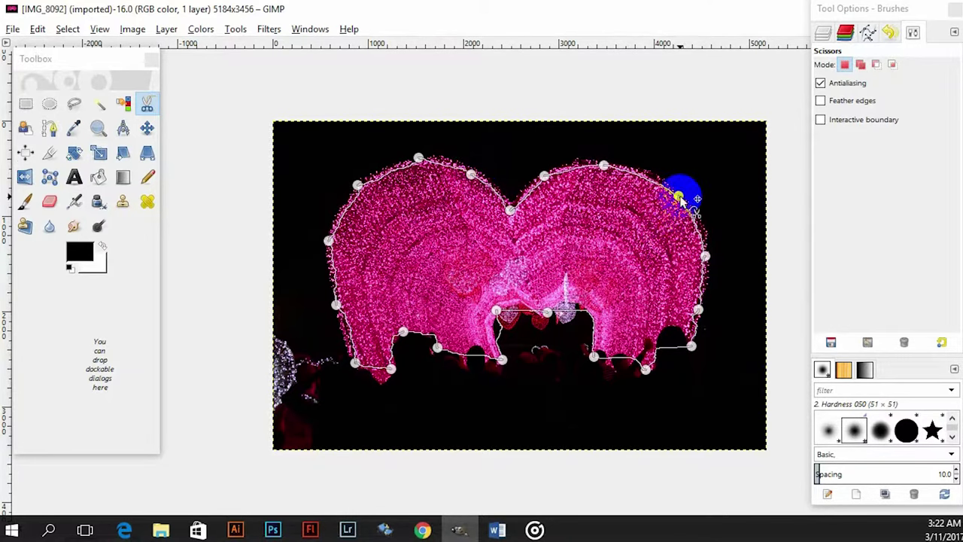
{"action": "left_click_drag", "start_coordinate": [680, 197], "coordinate": [652, 174]}
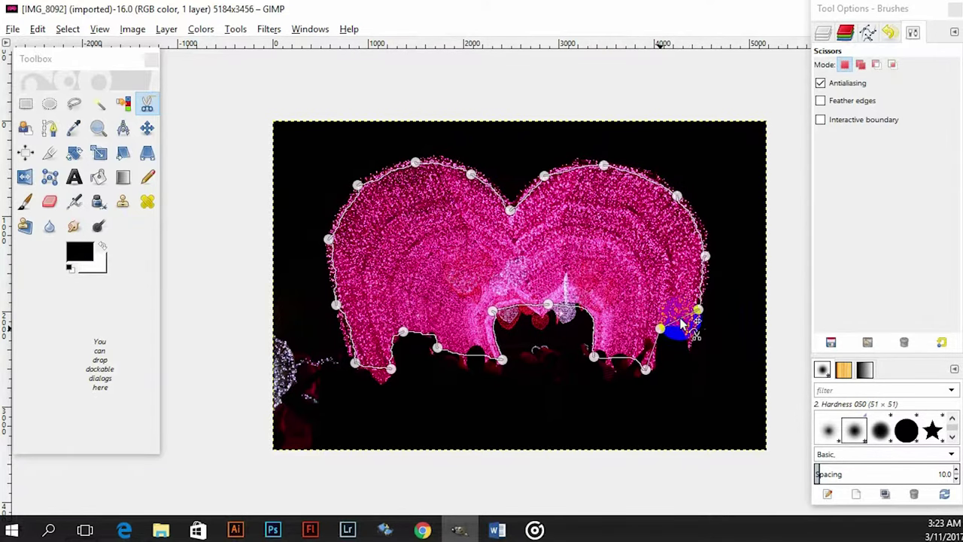
{"action": "left_click", "coordinate": [681, 324]}
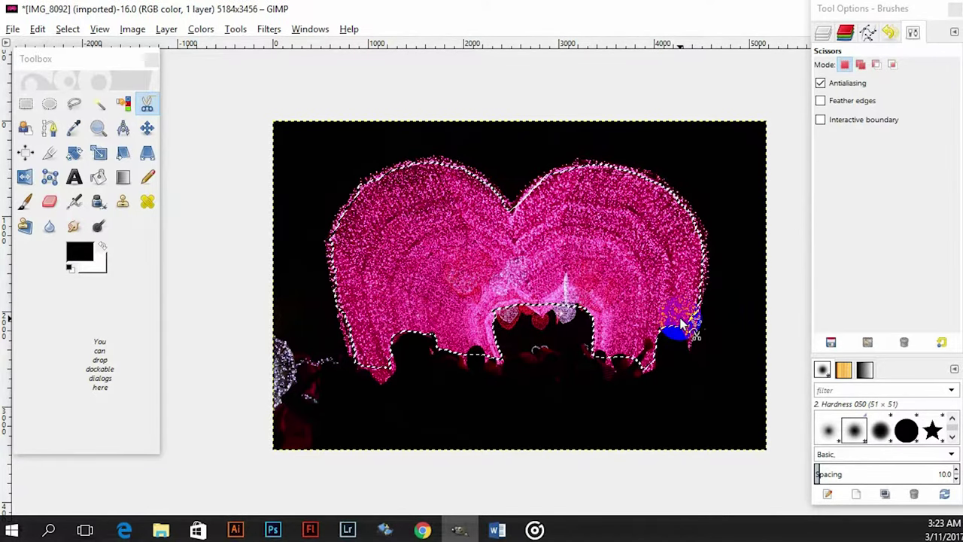
{"action": "left_click", "coordinate": [635, 262]}
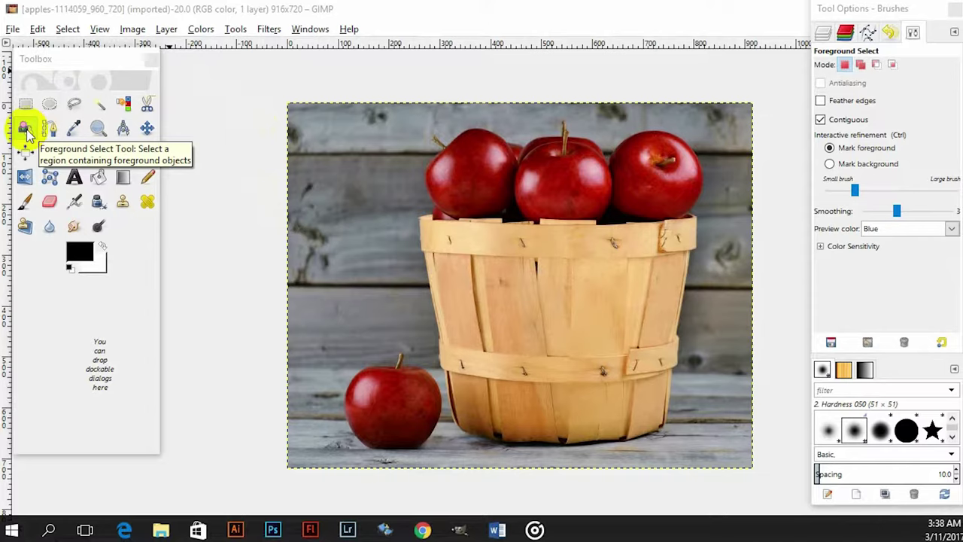
Draw a loose Foreground Select outline around the single apple and its stem beside the basket.
{"action": "mouse_move", "coordinate": [382, 354]}
{"action": "left_mouse_down"}
{"action": "mouse_move", "coordinate": [393, 397]}
{"action": "mouse_move", "coordinate": [412, 415]}
{"action": "mouse_move", "coordinate": [403, 394]}
{"action": "mouse_move", "coordinate": [378, 409]}
{"action": "left_mouse_up"}
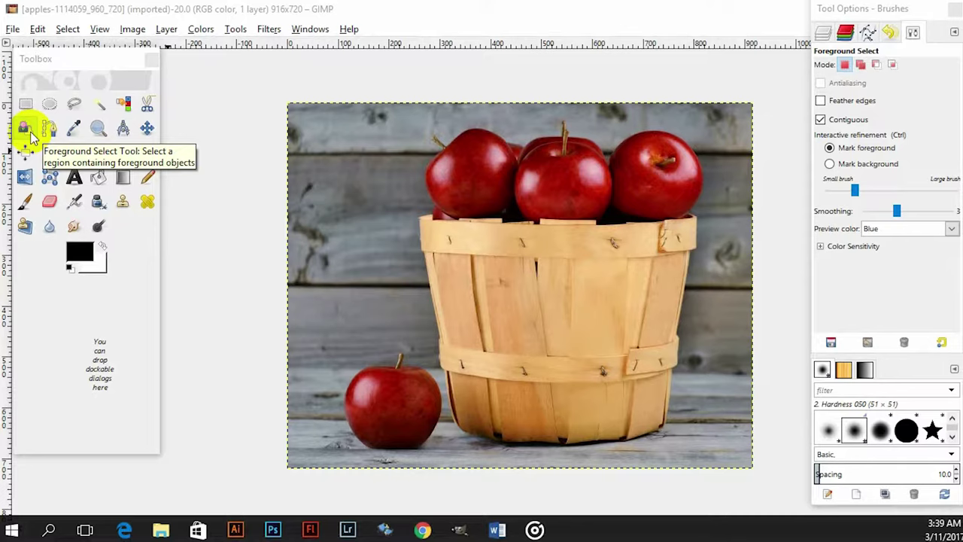
{"action": "left_click", "coordinate": [30, 135]}
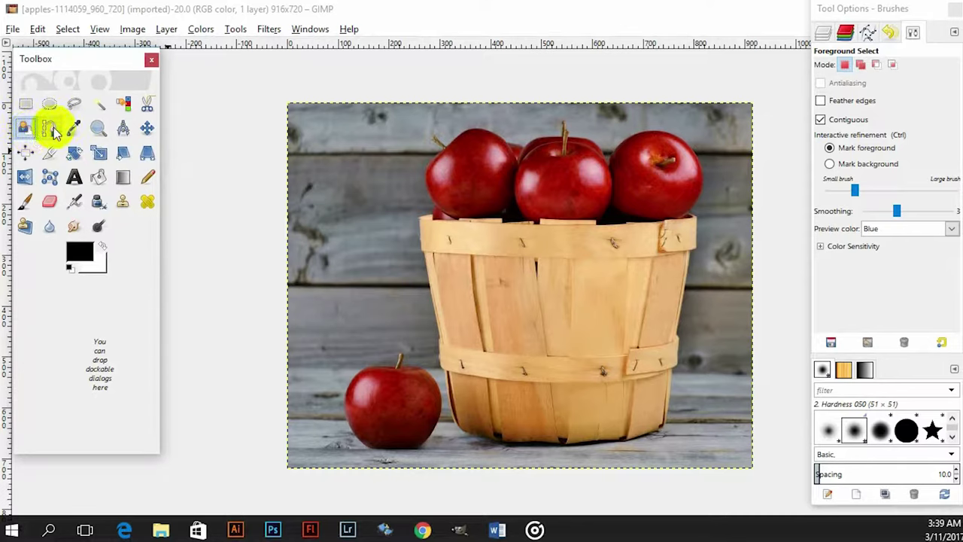
{"action": "left_click", "coordinate": [380, 365]}
{"action": "mouse_move", "coordinate": [389, 365]}
{"action": "left_mouse_down"}
{"action": "mouse_move", "coordinate": [408, 346]}
{"action": "mouse_move", "coordinate": [442, 383]}
{"action": "mouse_move", "coordinate": [449, 419]}
{"action": "mouse_move", "coordinate": [431, 451]}
{"action": "mouse_move", "coordinate": [387, 459]}
{"action": "mouse_move", "coordinate": [344, 432]}
{"action": "mouse_move", "coordinate": [339, 385]}
{"action": "mouse_move", "coordinate": [354, 367]}
{"action": "mouse_move", "coordinate": [377, 362]}
{"action": "mouse_move", "coordinate": [403, 387]}
{"action": "left_mouse_up"}
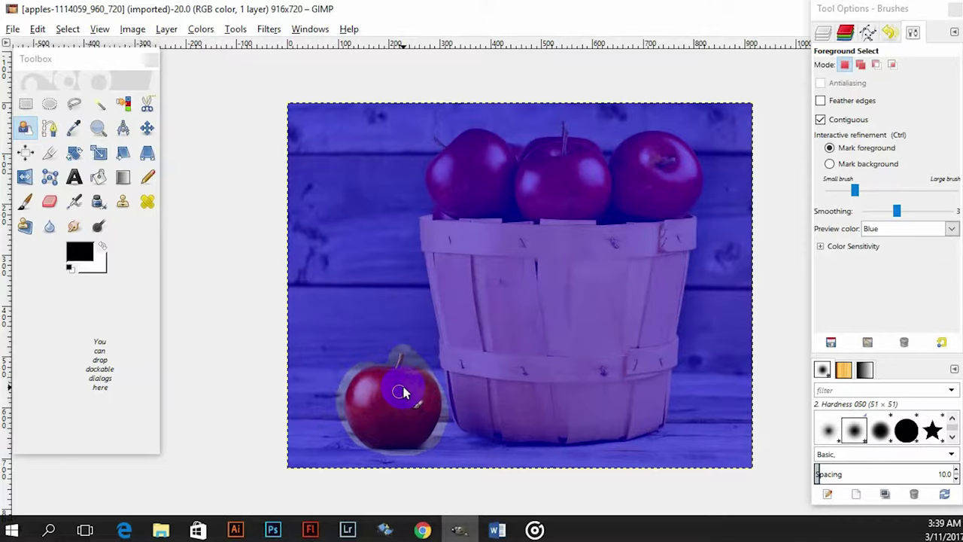
Brush over the outlined apple's body, edges and stem with Mark foreground to refine the selection.
{"action": "mouse_move", "coordinate": [401, 392]}
{"action": "left_mouse_down"}
{"action": "mouse_move", "coordinate": [390, 360]}
{"action": "mouse_move", "coordinate": [369, 368]}
{"action": "mouse_move", "coordinate": [349, 394]}
{"action": "mouse_move", "coordinate": [347, 425]}
{"action": "mouse_move", "coordinate": [375, 457]}
{"action": "mouse_move", "coordinate": [411, 454]}
{"action": "mouse_move", "coordinate": [425, 439]}
{"action": "mouse_move", "coordinate": [439, 383]}
{"action": "mouse_move", "coordinate": [410, 350]}
{"action": "mouse_move", "coordinate": [354, 387]}
{"action": "mouse_move", "coordinate": [354, 411]}
{"action": "mouse_move", "coordinate": [374, 448]}
{"action": "mouse_move", "coordinate": [395, 454]}
{"action": "mouse_move", "coordinate": [416, 427]}
{"action": "mouse_move", "coordinate": [422, 390]}
{"action": "mouse_move", "coordinate": [405, 363]}
{"action": "mouse_move", "coordinate": [369, 400]}
{"action": "mouse_move", "coordinate": [406, 415]}
{"action": "mouse_move", "coordinate": [394, 383]}
{"action": "mouse_move", "coordinate": [358, 389]}
{"action": "mouse_move", "coordinate": [399, 371]}
{"action": "mouse_move", "coordinate": [412, 377]}
{"action": "mouse_move", "coordinate": [429, 395]}
{"action": "mouse_move", "coordinate": [433, 425]}
{"action": "mouse_move", "coordinate": [395, 442]}
{"action": "mouse_move", "coordinate": [382, 412]}
{"action": "mouse_move", "coordinate": [401, 406]}
{"action": "mouse_move", "coordinate": [384, 402]}
{"action": "mouse_move", "coordinate": [389, 424]}
{"action": "mouse_move", "coordinate": [411, 399]}
{"action": "mouse_move", "coordinate": [387, 411]}
{"action": "mouse_move", "coordinate": [430, 417]}
{"action": "mouse_move", "coordinate": [399, 437]}
{"action": "left_mouse_up"}
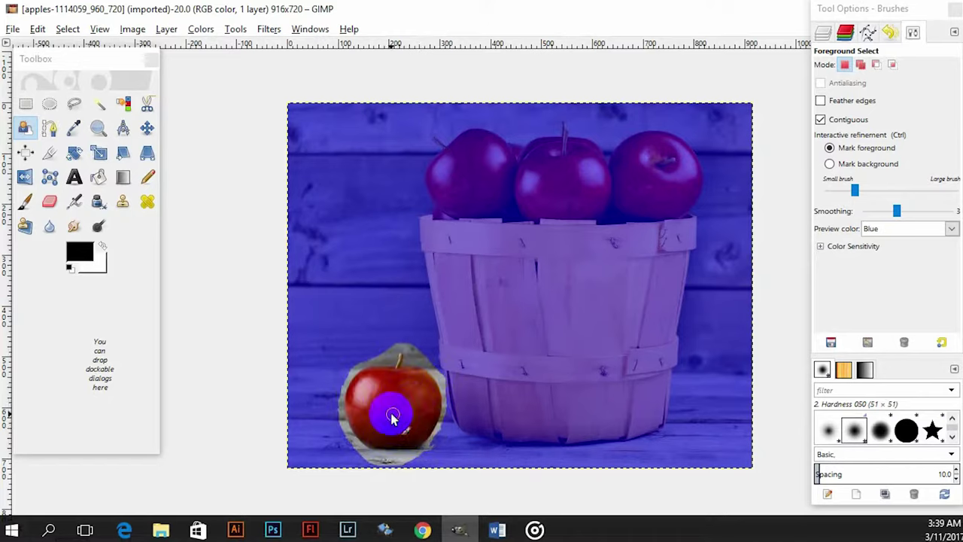
{"action": "mouse_move", "coordinate": [441, 375]}
{"action": "left_mouse_down"}
{"action": "mouse_move", "coordinate": [447, 419]}
{"action": "mouse_move", "coordinate": [411, 452]}
{"action": "left_mouse_up"}
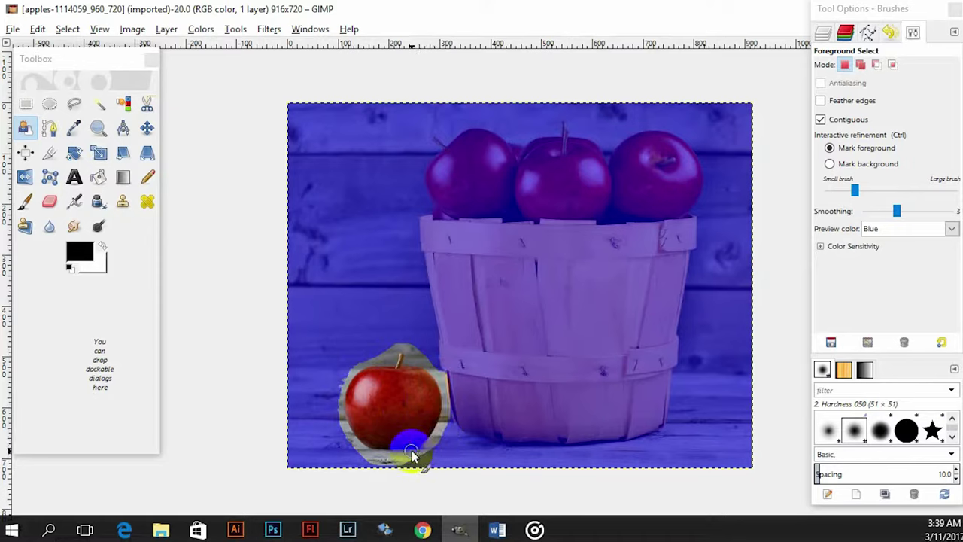
{"action": "mouse_move", "coordinate": [344, 392]}
{"action": "left_mouse_down"}
{"action": "mouse_move", "coordinate": [344, 419]}
{"action": "mouse_move", "coordinate": [363, 441]}
{"action": "left_mouse_up"}
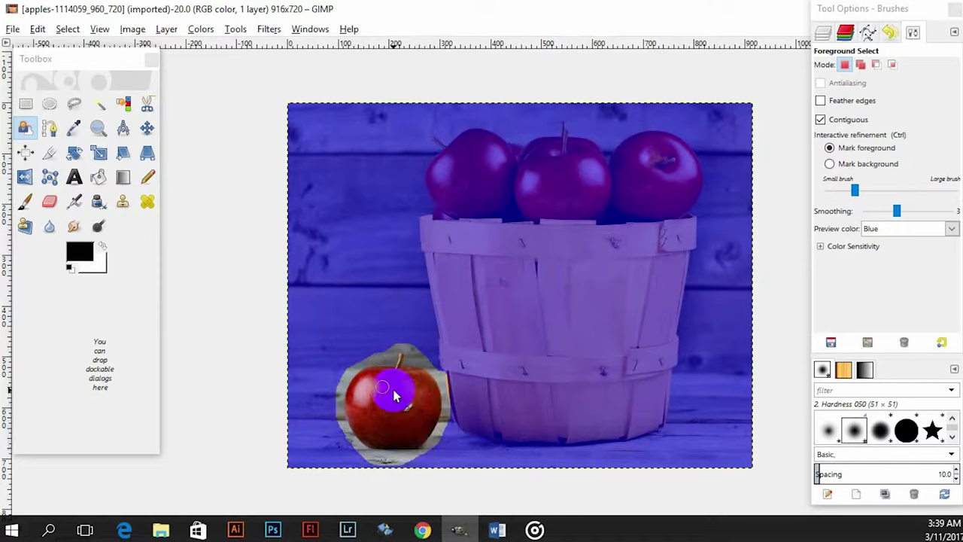
{"action": "mouse_move", "coordinate": [440, 372]}
{"action": "left_mouse_down"}
{"action": "mouse_move", "coordinate": [439, 431]}
{"action": "mouse_move", "coordinate": [415, 452]}
{"action": "left_mouse_up"}
{"action": "mouse_move", "coordinate": [386, 368]}
{"action": "left_mouse_down"}
{"action": "mouse_move", "coordinate": [344, 381]}
{"action": "mouse_move", "coordinate": [340, 399]}
{"action": "mouse_move", "coordinate": [348, 430]}
{"action": "mouse_move", "coordinate": [363, 443]}
{"action": "mouse_move", "coordinate": [368, 432]}
{"action": "left_mouse_up"}
{"action": "mouse_move", "coordinate": [400, 397]}
{"action": "left_mouse_down"}
{"action": "mouse_move", "coordinate": [382, 388]}
{"action": "mouse_move", "coordinate": [396, 381]}
{"action": "left_mouse_up"}
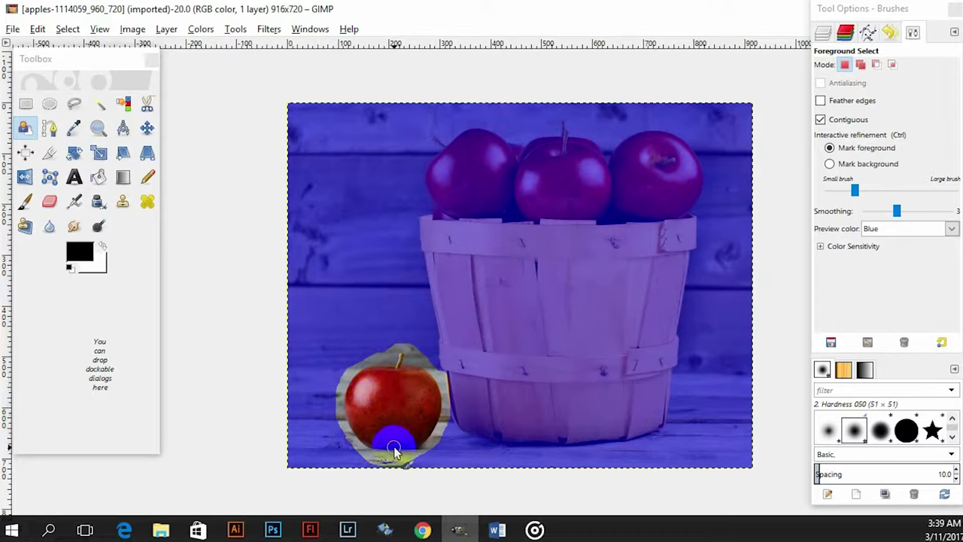
{"action": "left_click_drag", "start_coordinate": [399, 364], "coordinate": [400, 365]}
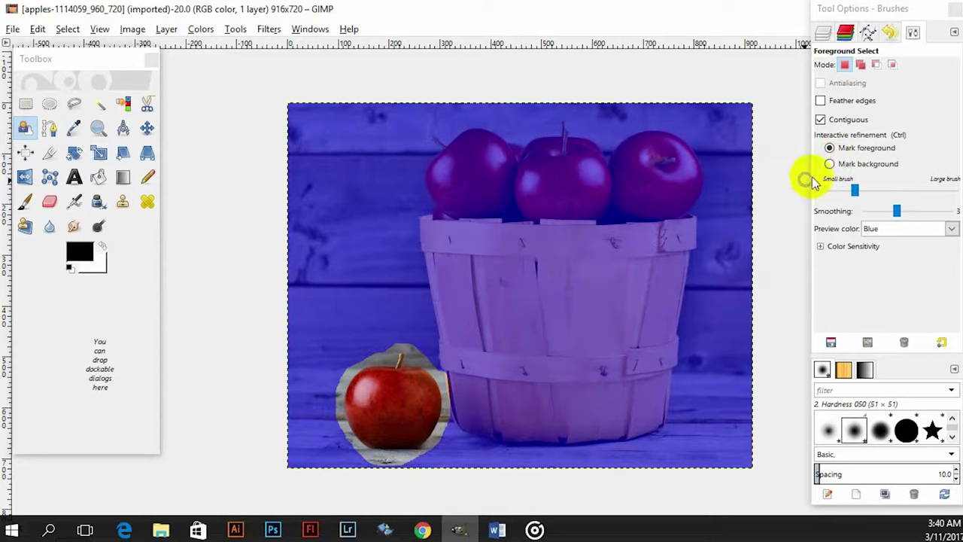
Set the refinement to Mark background, brush over the outlined apple area, and apply the foreground selection.
{"action": "left_click", "coordinate": [828, 164]}
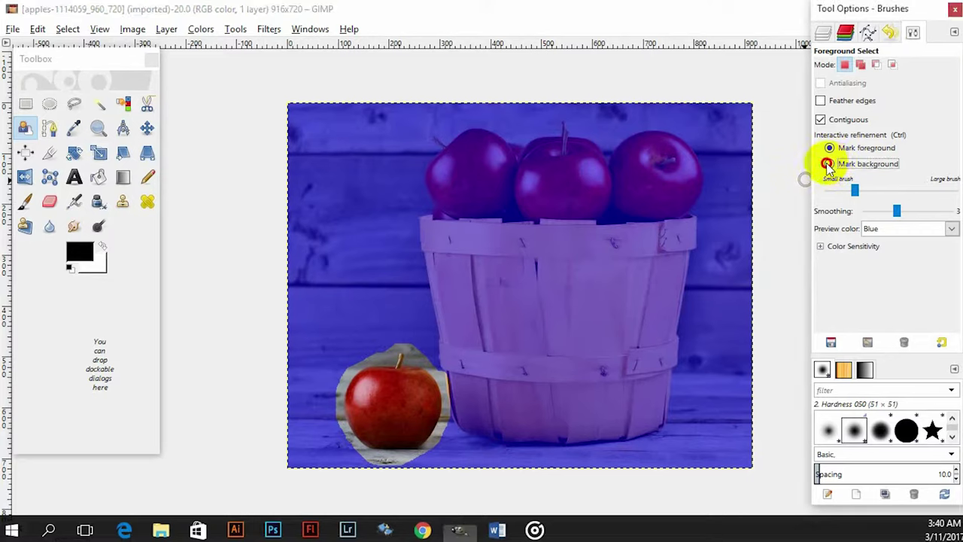
{"action": "mouse_move", "coordinate": [358, 366]}
{"action": "left_mouse_down"}
{"action": "mouse_move", "coordinate": [392, 369]}
{"action": "mouse_move", "coordinate": [356, 384]}
{"action": "mouse_move", "coordinate": [348, 400]}
{"action": "mouse_move", "coordinate": [360, 431]}
{"action": "mouse_move", "coordinate": [400, 453]}
{"action": "mouse_move", "coordinate": [427, 437]}
{"action": "mouse_move", "coordinate": [443, 399]}
{"action": "mouse_move", "coordinate": [420, 368]}
{"action": "mouse_move", "coordinate": [375, 367]}
{"action": "mouse_move", "coordinate": [396, 384]}
{"action": "mouse_move", "coordinate": [427, 384]}
{"action": "mouse_move", "coordinate": [409, 429]}
{"action": "left_mouse_up"}
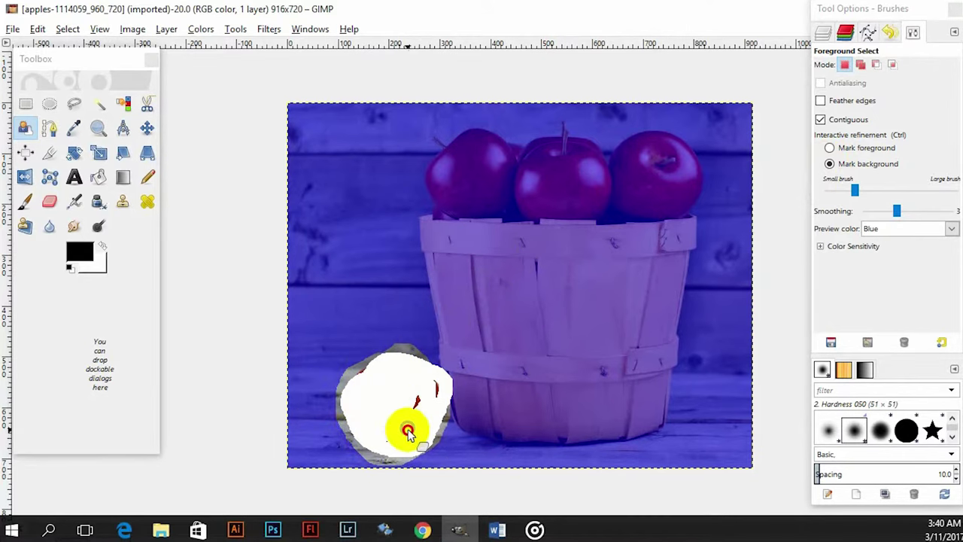
{"action": "key", "text": "Return"}
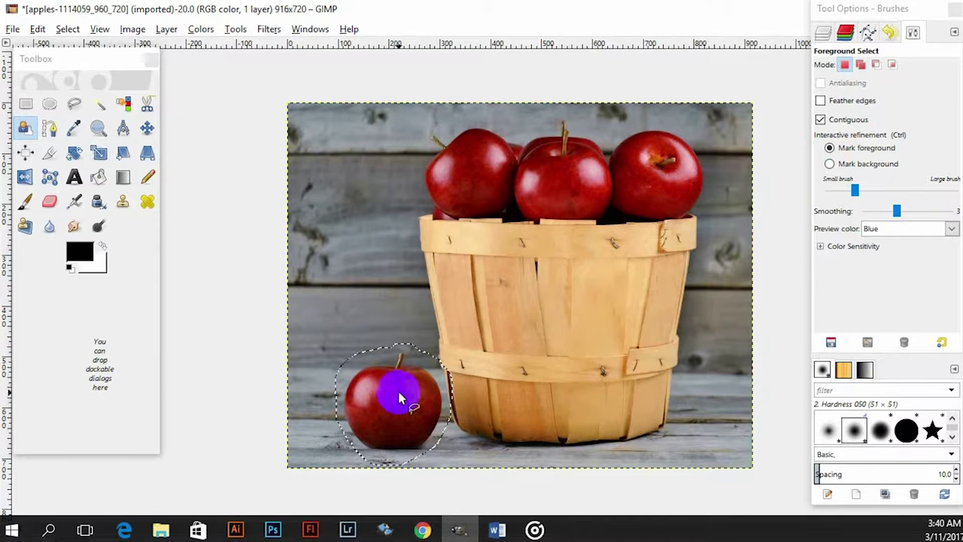
{"action": "key", "text": "ctrl"}
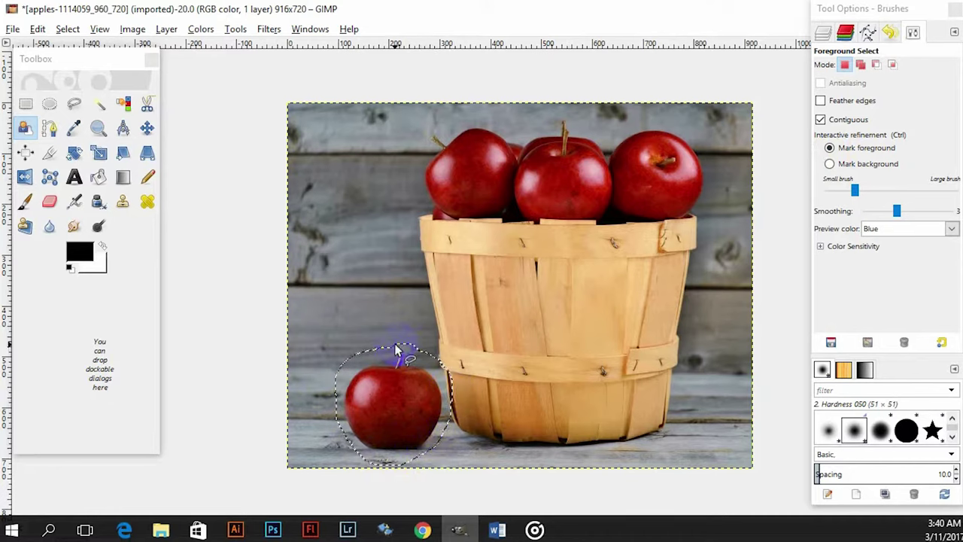